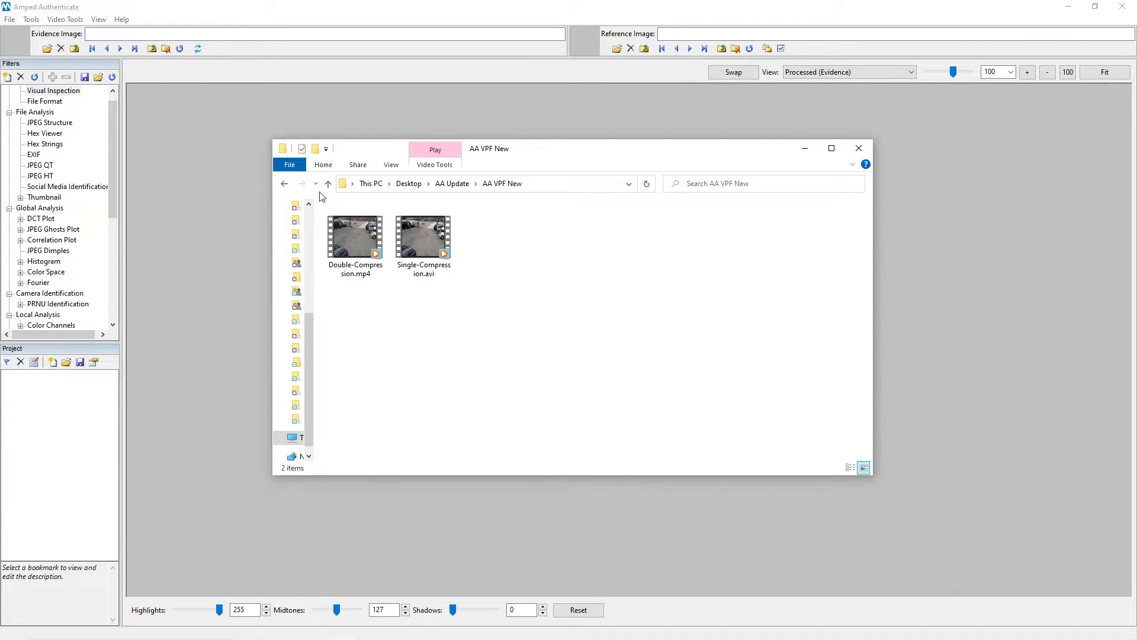
Step: Run VPF Double Encoding Detection on Single-Compression.avi as the only evidence video, with the VPF signal plotted
{"action": "left_click", "coordinate": [72, 20]}
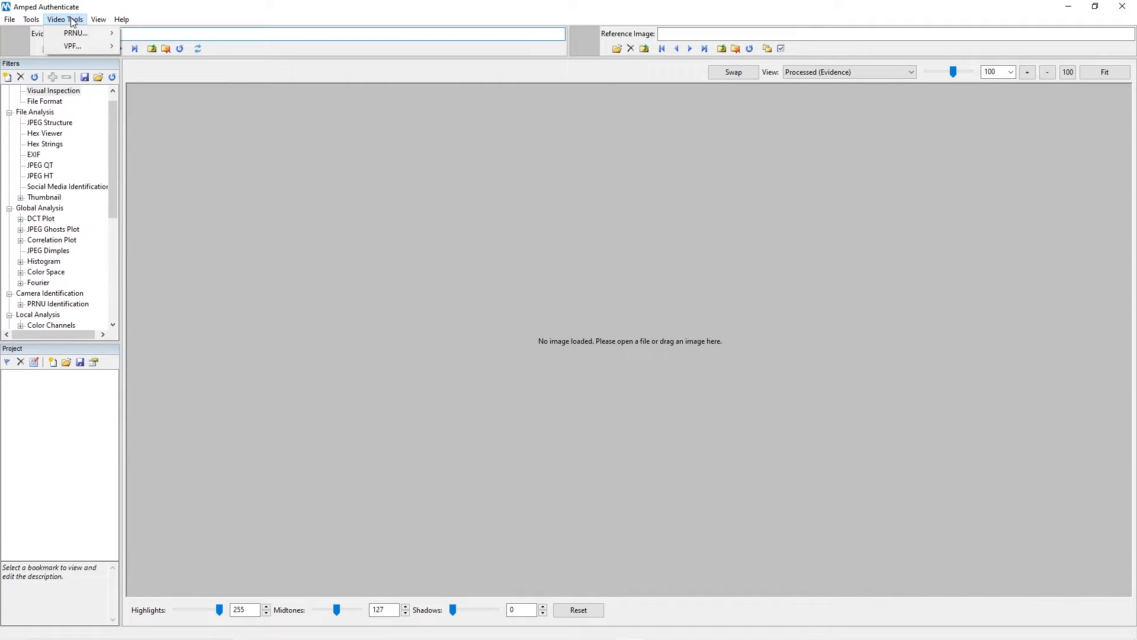
{"action": "mouse_move", "coordinate": [75, 49]}
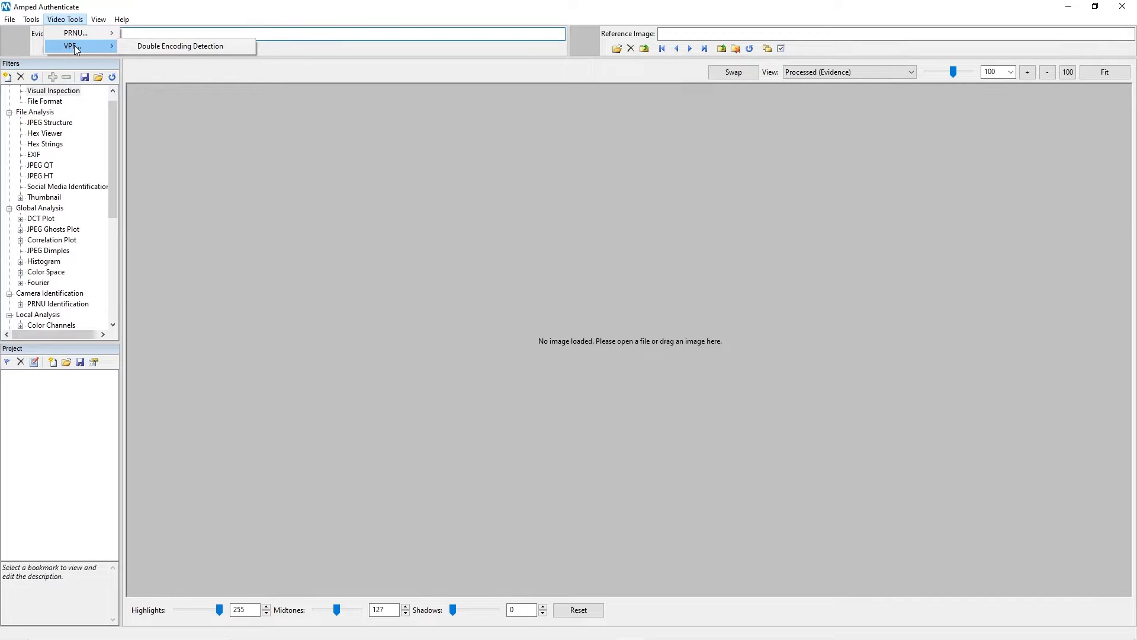
{"action": "left_click", "coordinate": [165, 45]}
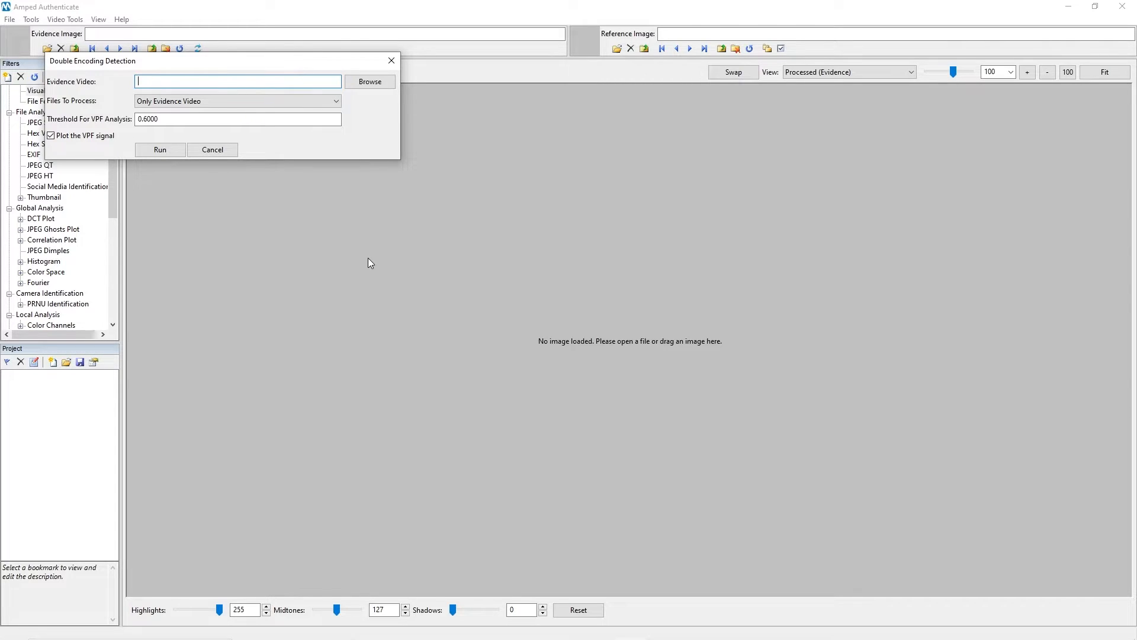
{"action": "left_click_drag", "start_coordinate": [247, 63], "coordinate": [403, 112]}
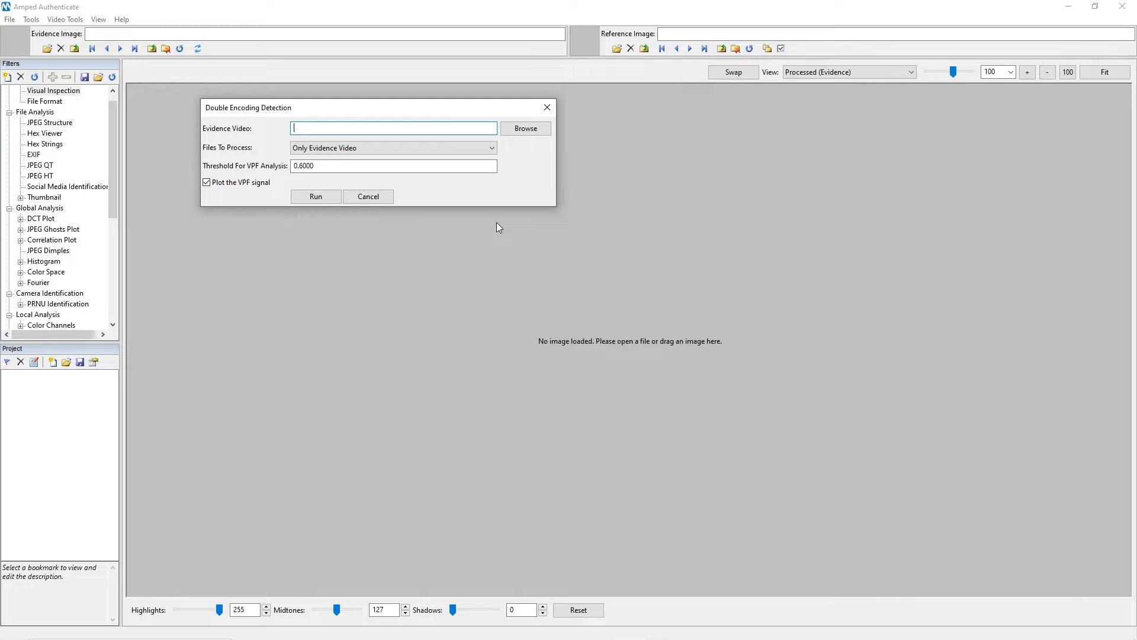
{"action": "left_click", "coordinate": [535, 129]}
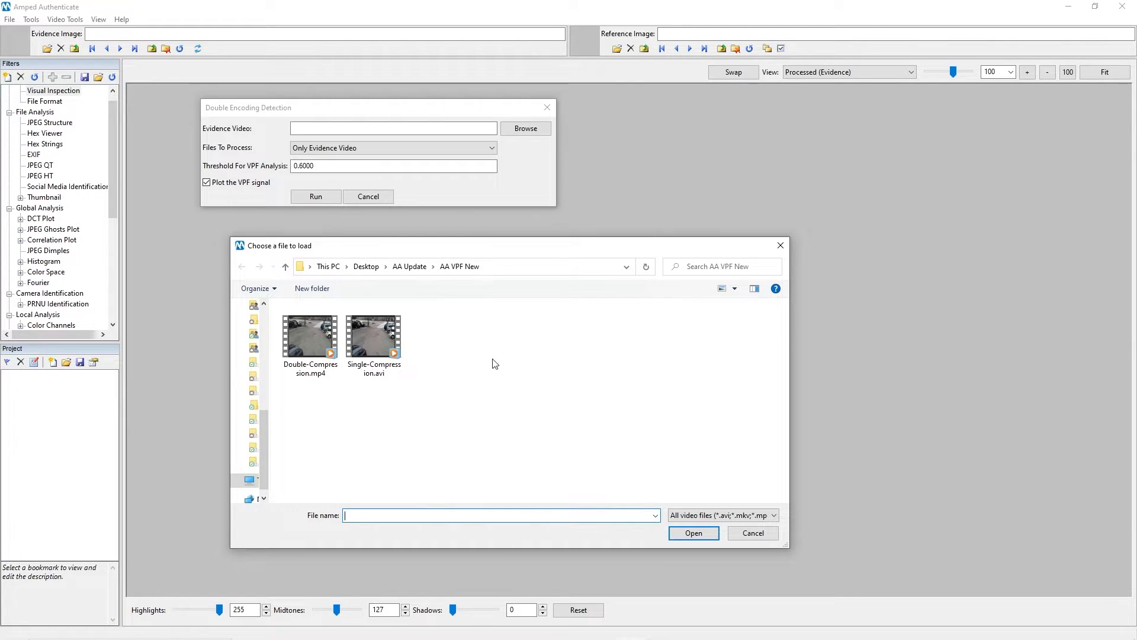
{"action": "double_click", "coordinate": [395, 335]}
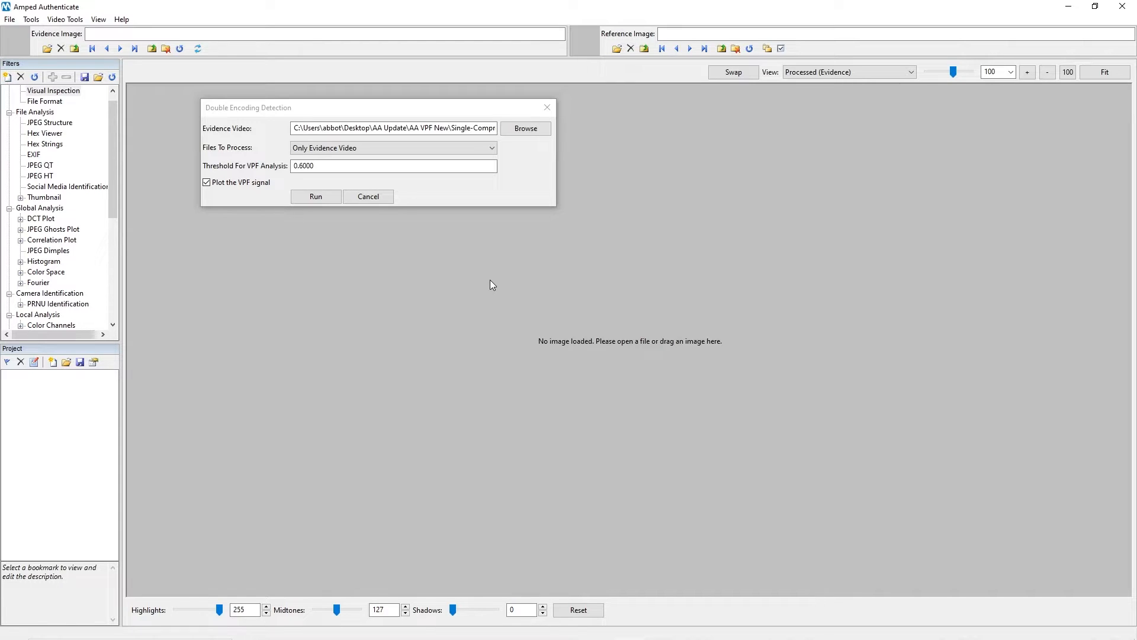
{"action": "left_click", "coordinate": [315, 196]}
Step: Dismiss the VPF signal plot and review the resolution, double encoding, VPF value and threshold rows in the analysis results
{"action": "left_click_drag", "start_coordinate": [900, 171], "coordinate": [803, 164]}
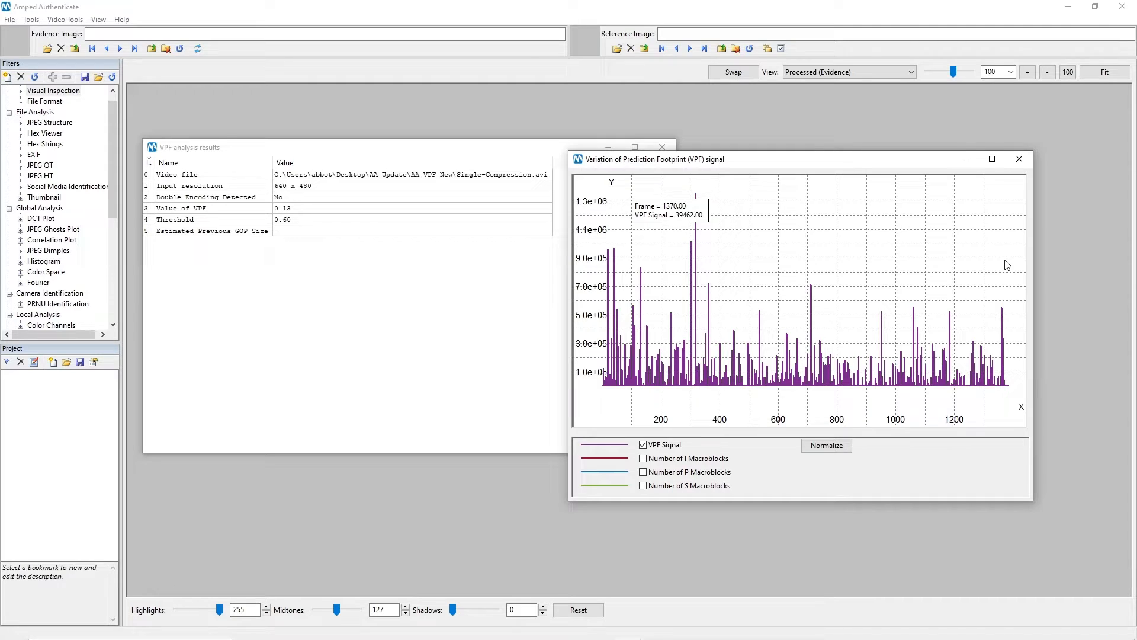
{"action": "left_click", "coordinate": [1019, 158]}
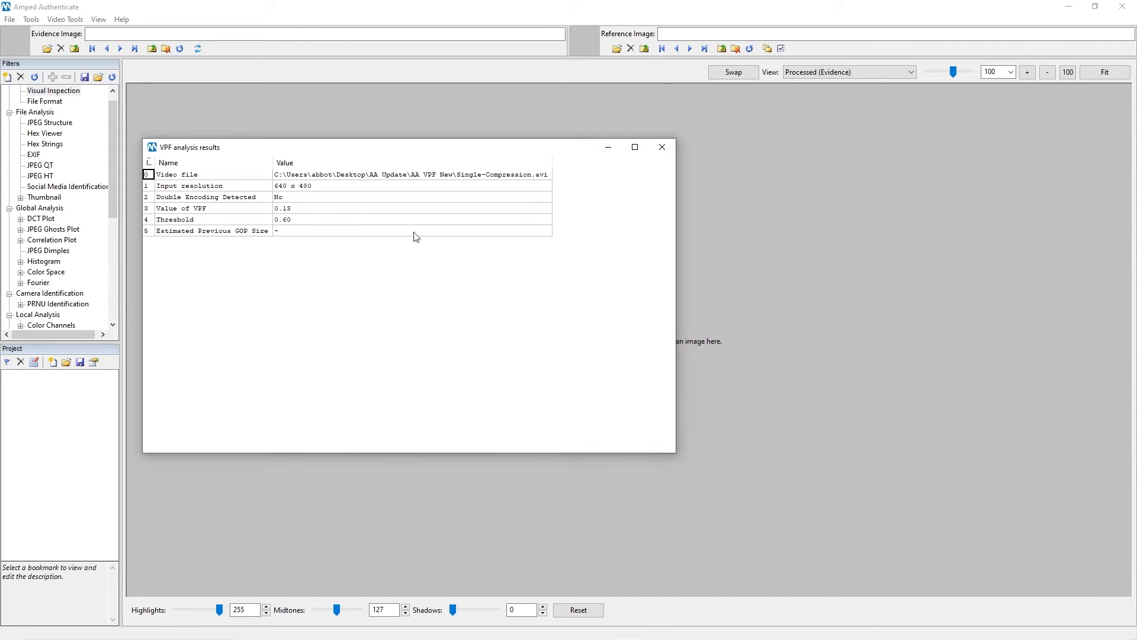
{"action": "left_click", "coordinate": [333, 187]}
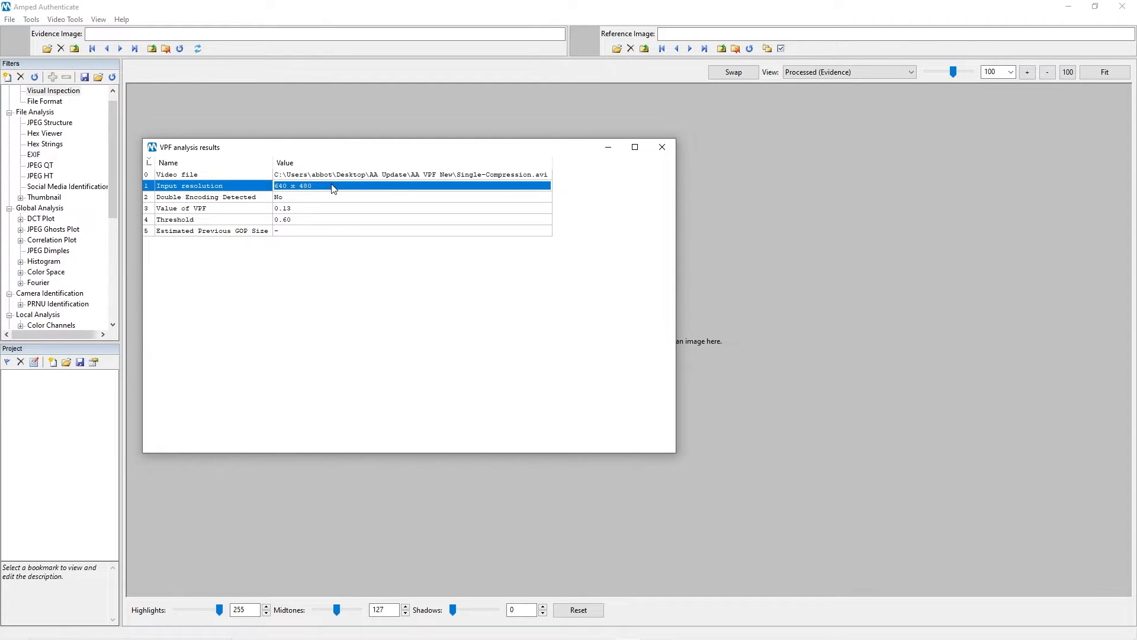
{"action": "left_click", "coordinate": [378, 199]}
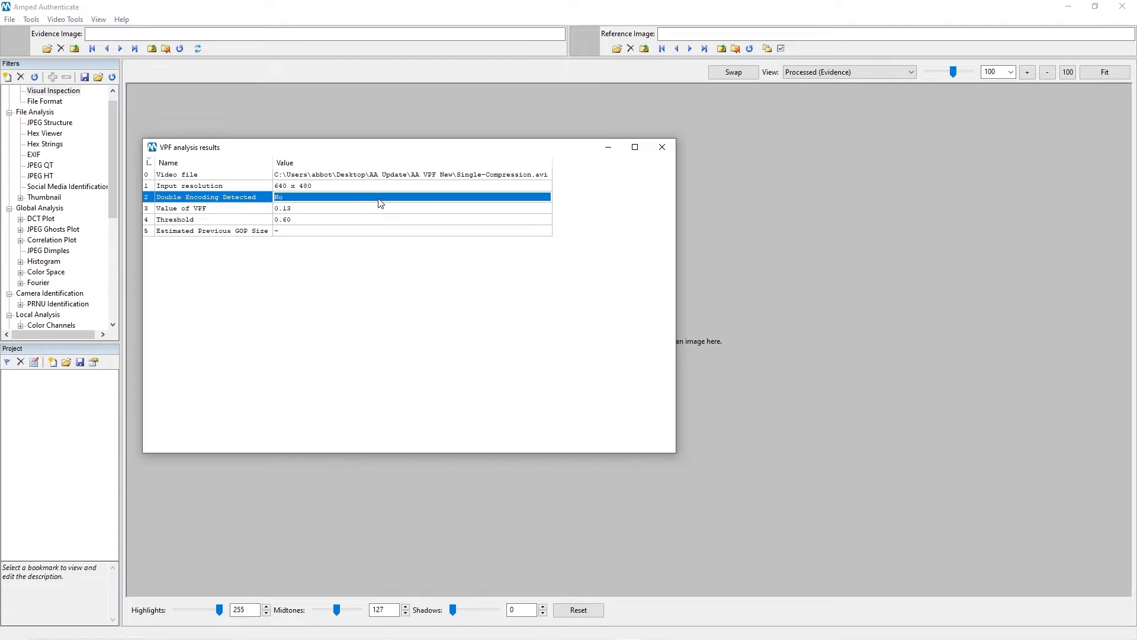
{"action": "left_click", "coordinate": [376, 215]}
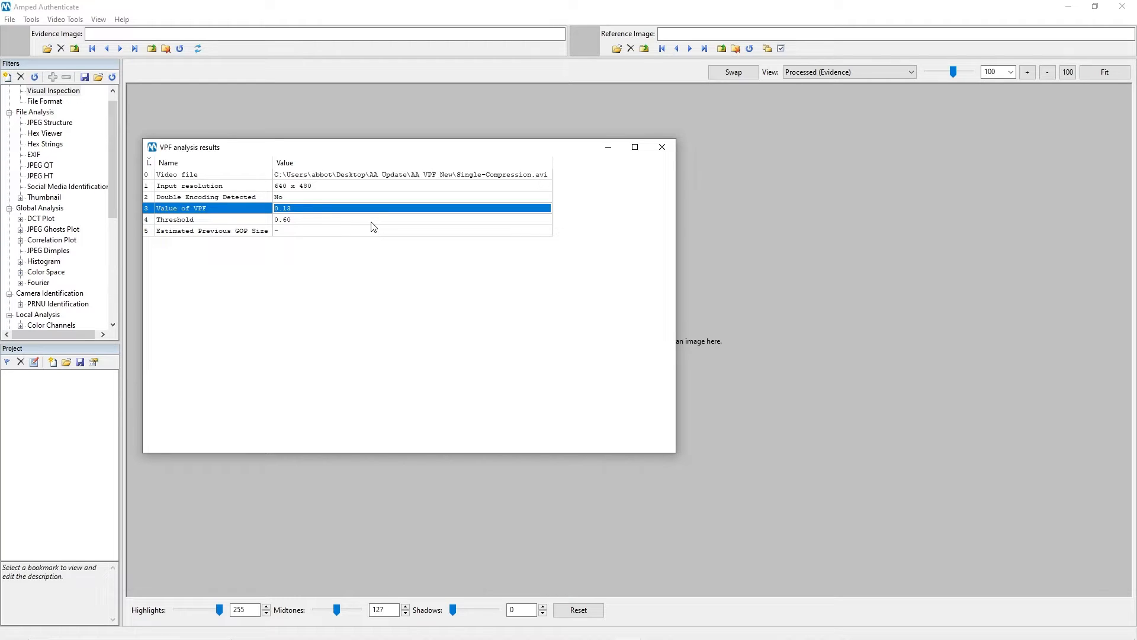
{"action": "left_click", "coordinate": [374, 223]}
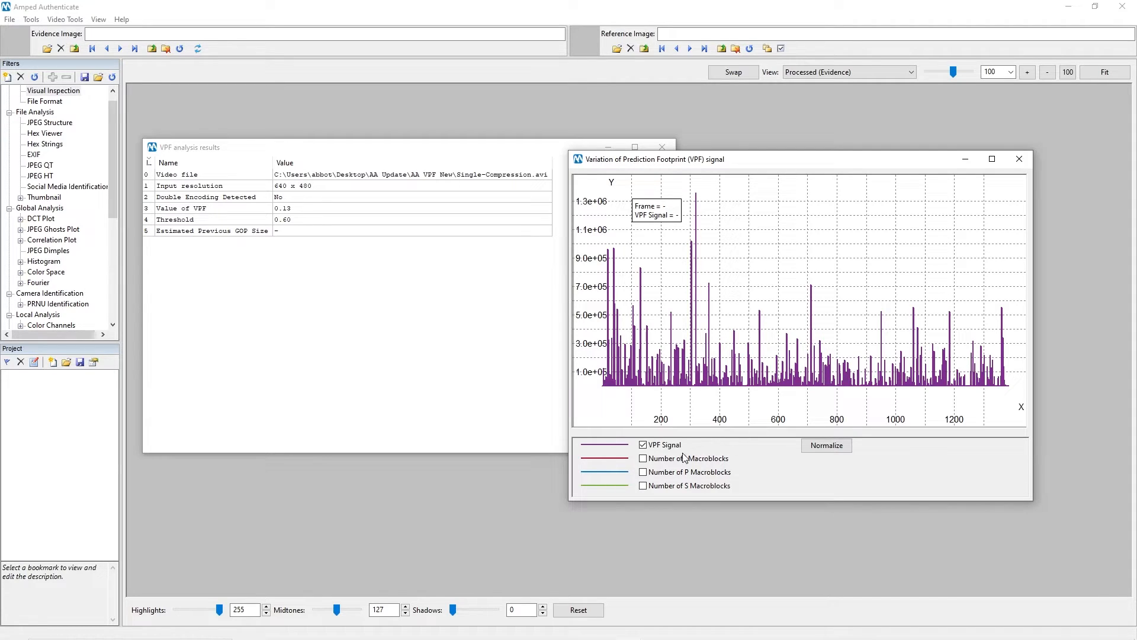
Step: Plot the number of I macroblocks instead of the VPF signal, normalize the graph, and close the Single-Compression.avi results
{"action": "left_click", "coordinate": [643, 459]}
{"action": "left_click", "coordinate": [643, 445]}
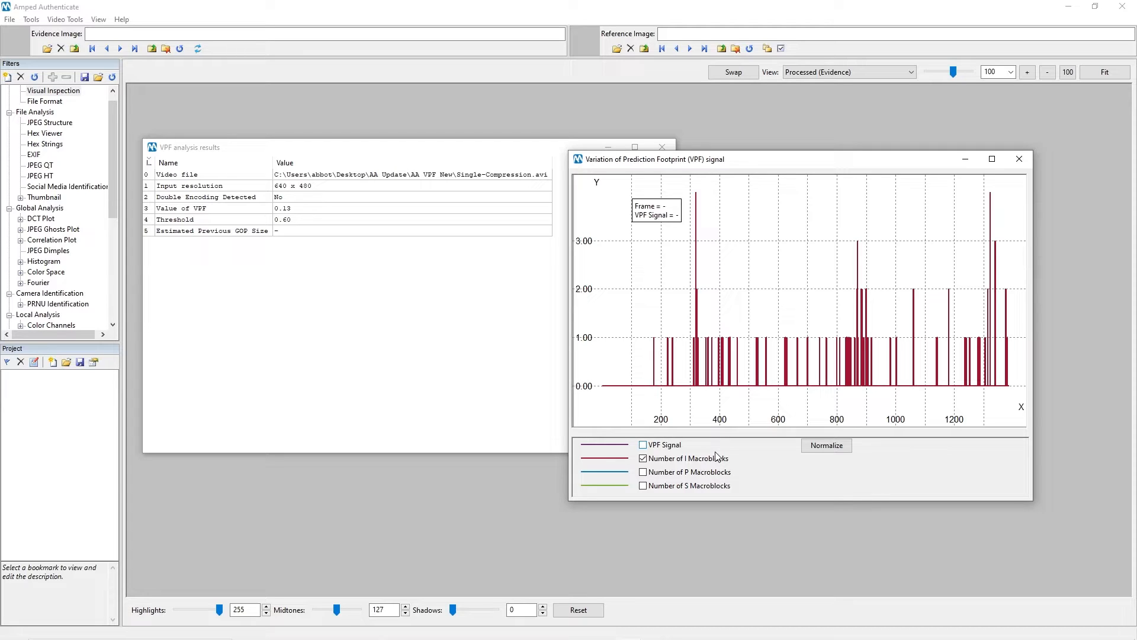
{"action": "left_click", "coordinate": [831, 452]}
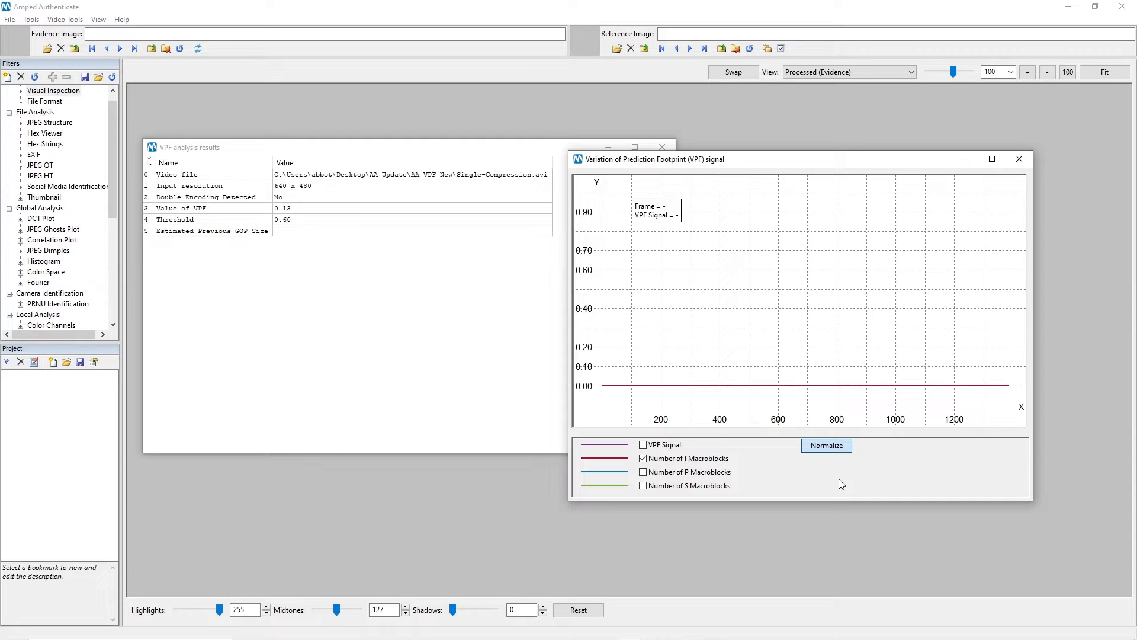
{"action": "left_click", "coordinate": [661, 147]}
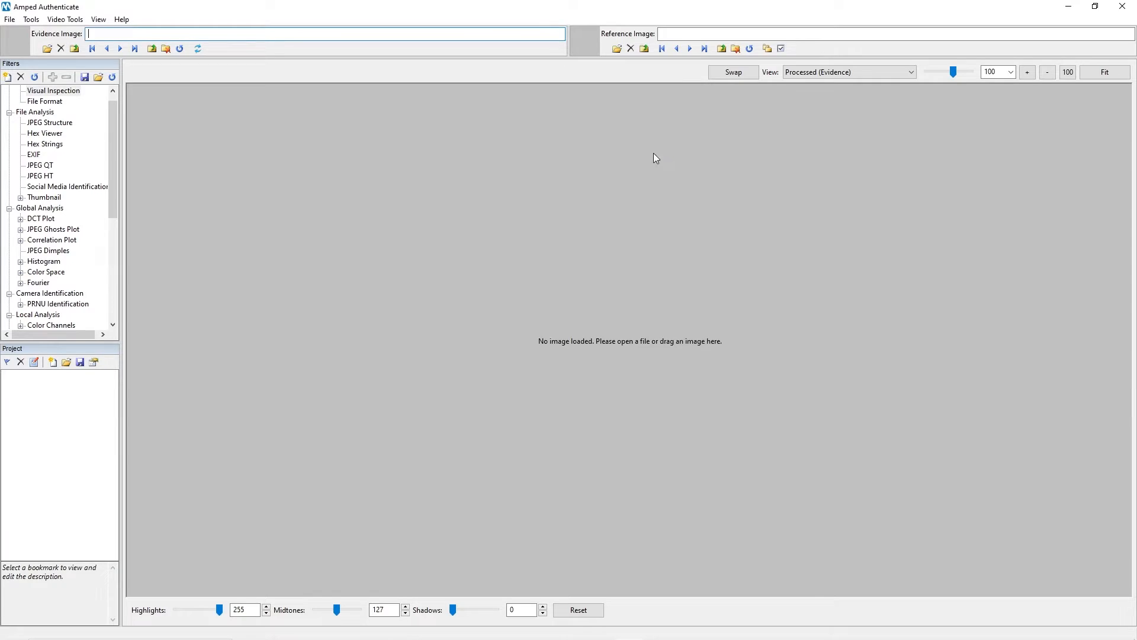
Step: Run VPF Double Encoding Detection on Double-Compression.mp4 as the only evidence video, with the VPF signal plotted
{"action": "left_click", "coordinate": [66, 20]}
{"action": "mouse_move", "coordinate": [77, 46]}
{"action": "left_click", "coordinate": [150, 46]}
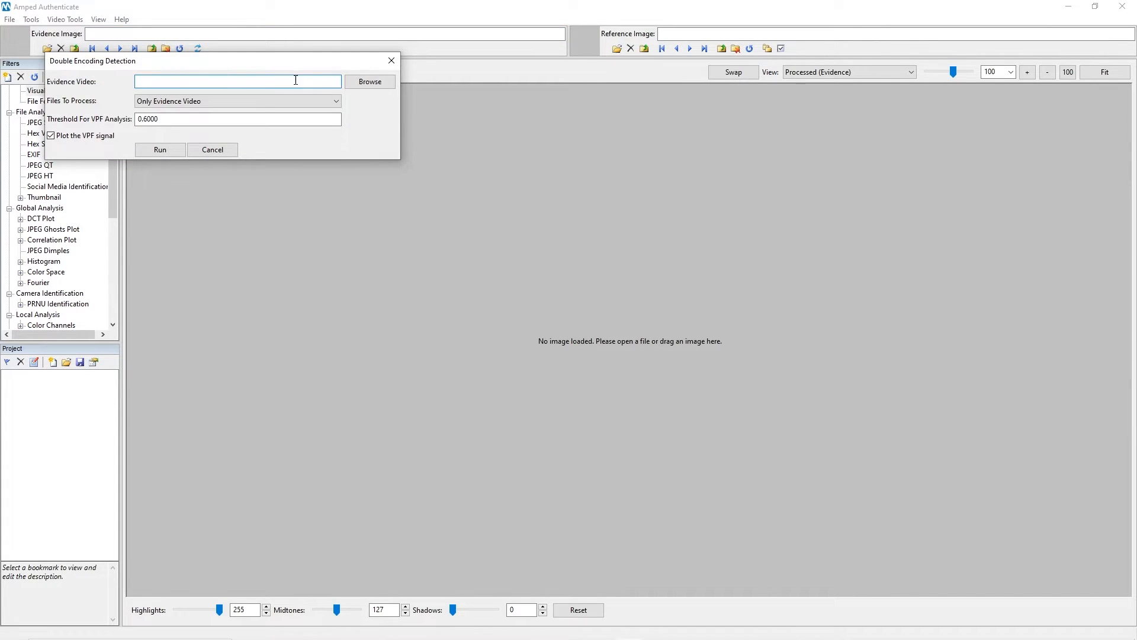
{"action": "left_click", "coordinate": [375, 85]}
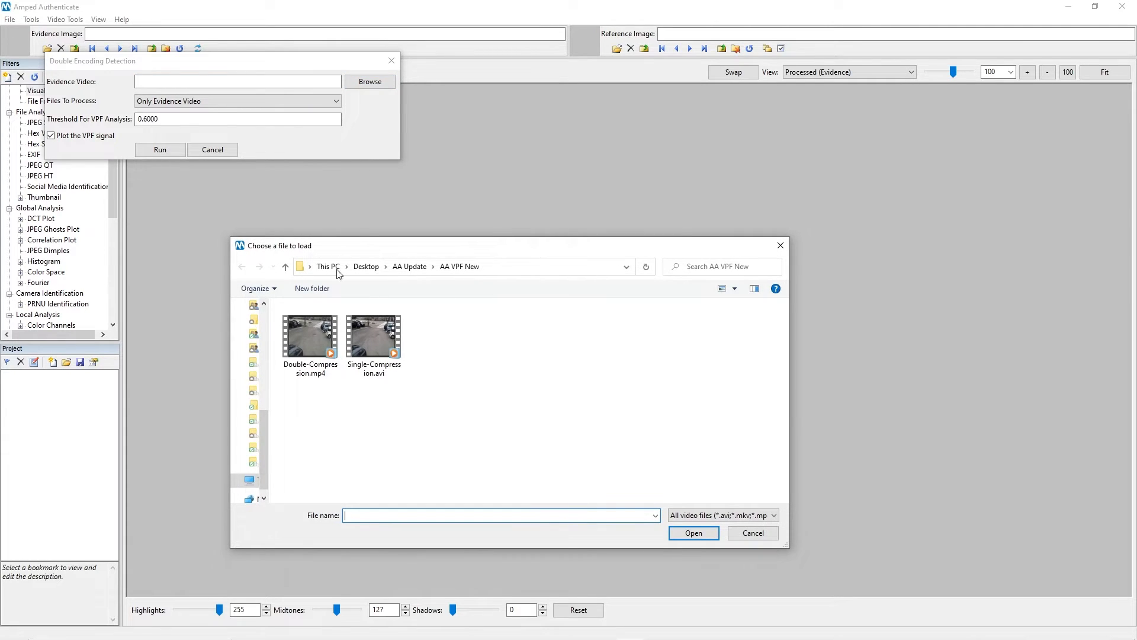
{"action": "left_click", "coordinate": [321, 356]}
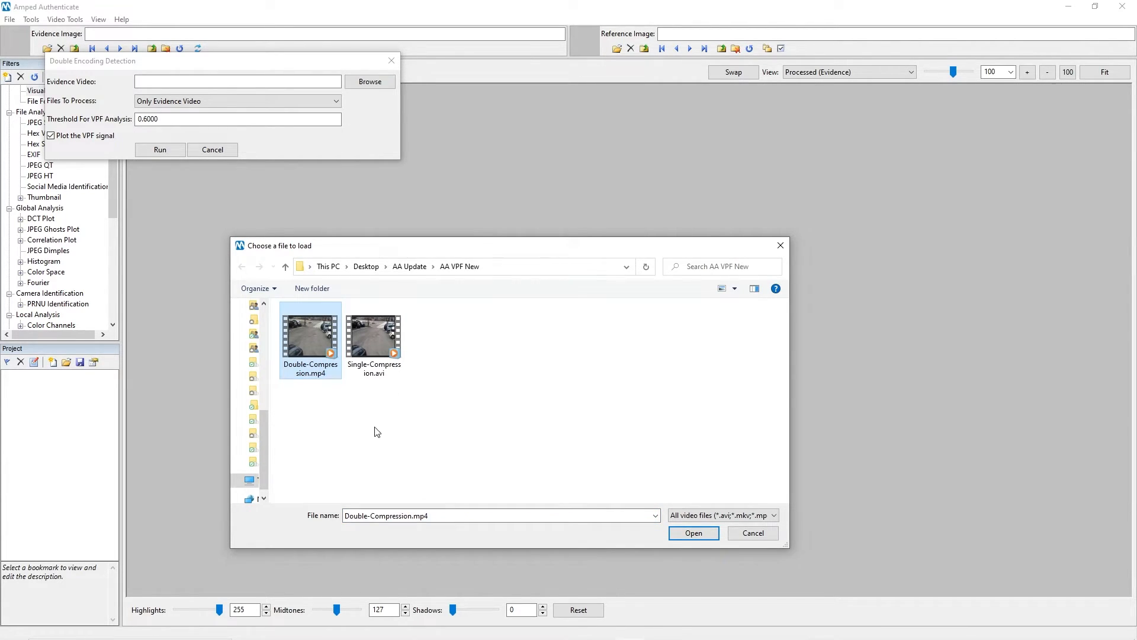
{"action": "double_click", "coordinate": [311, 340]}
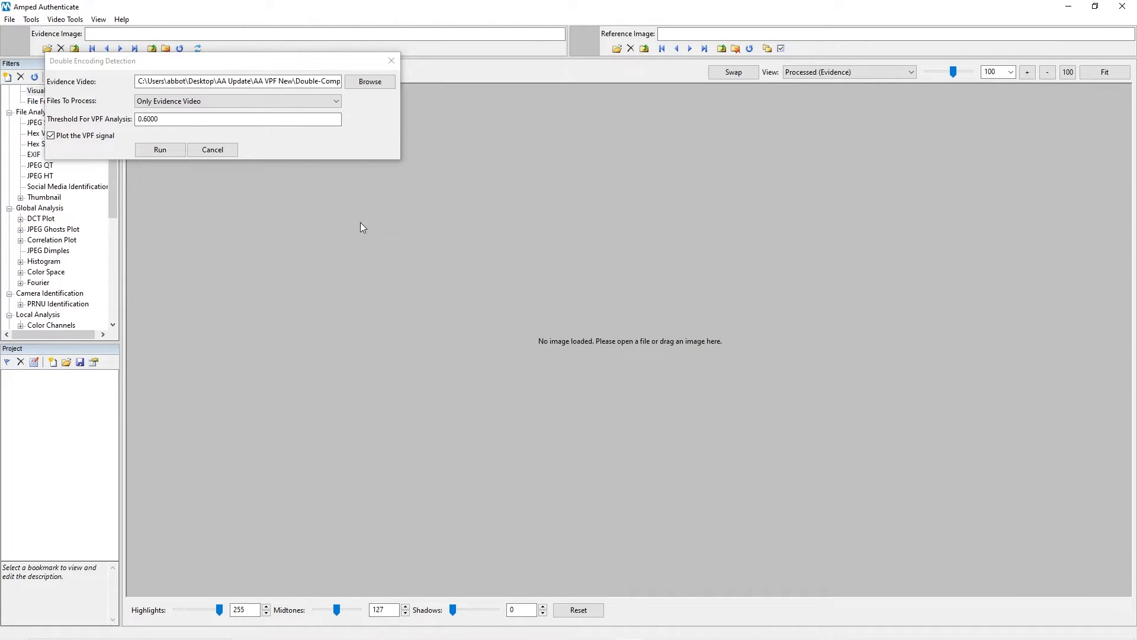
{"action": "left_click", "coordinate": [152, 151]}
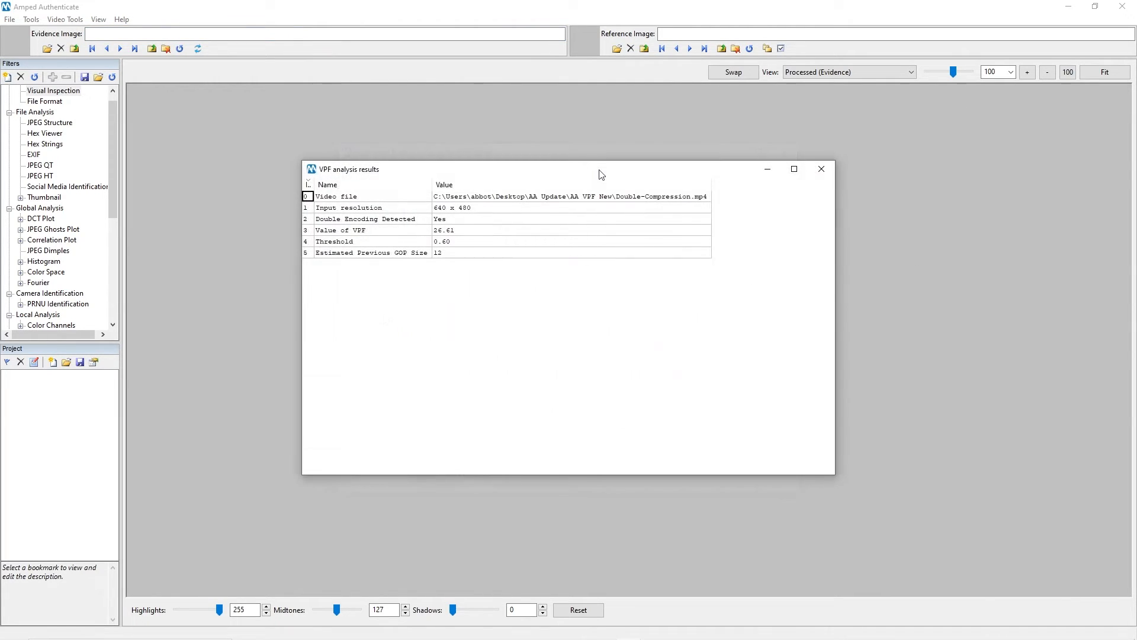
Step: Review the double encoding, VPF value and estimated previous GOP size rows in the Double-Compression.mp4 results
{"action": "left_click_drag", "start_coordinate": [601, 175], "coordinate": [660, 170]}
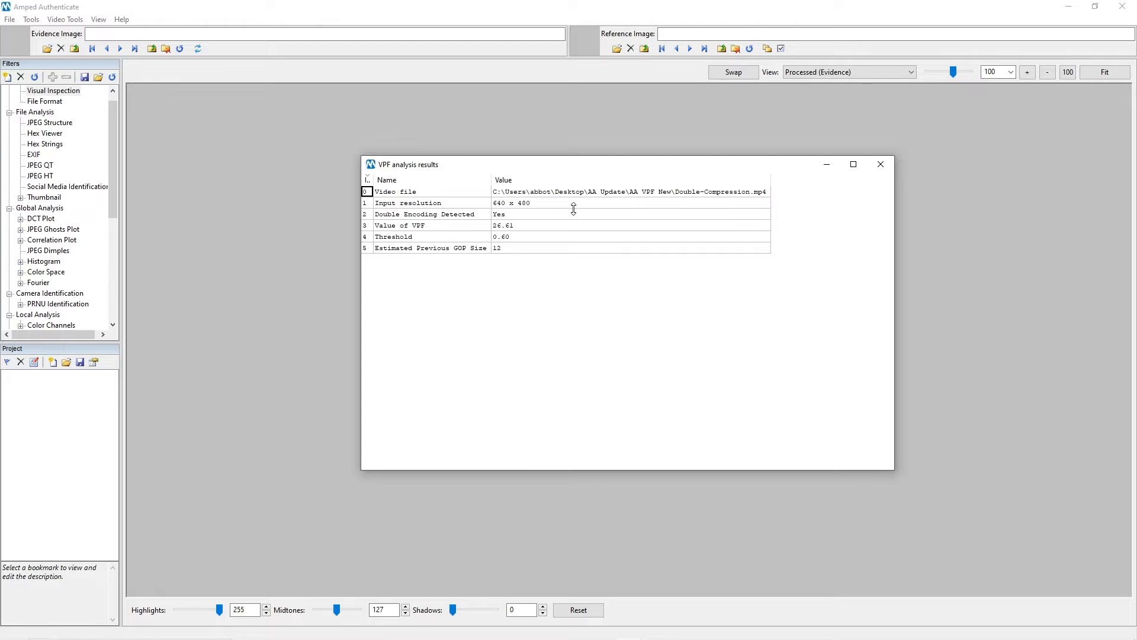
{"action": "left_click", "coordinate": [538, 217]}
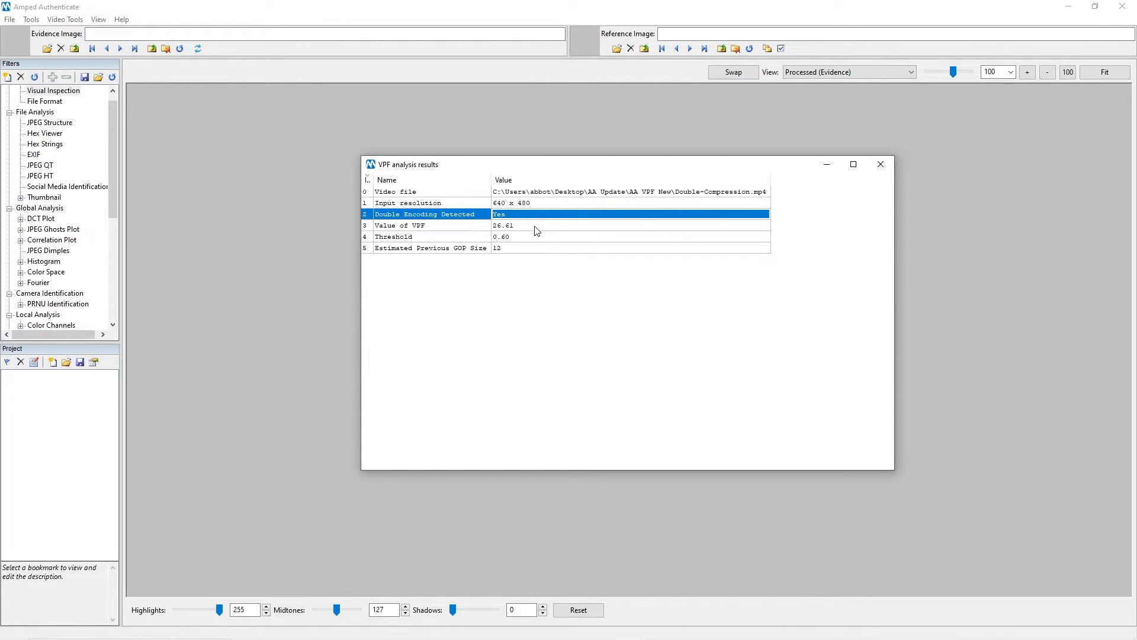
{"action": "left_click", "coordinate": [534, 227]}
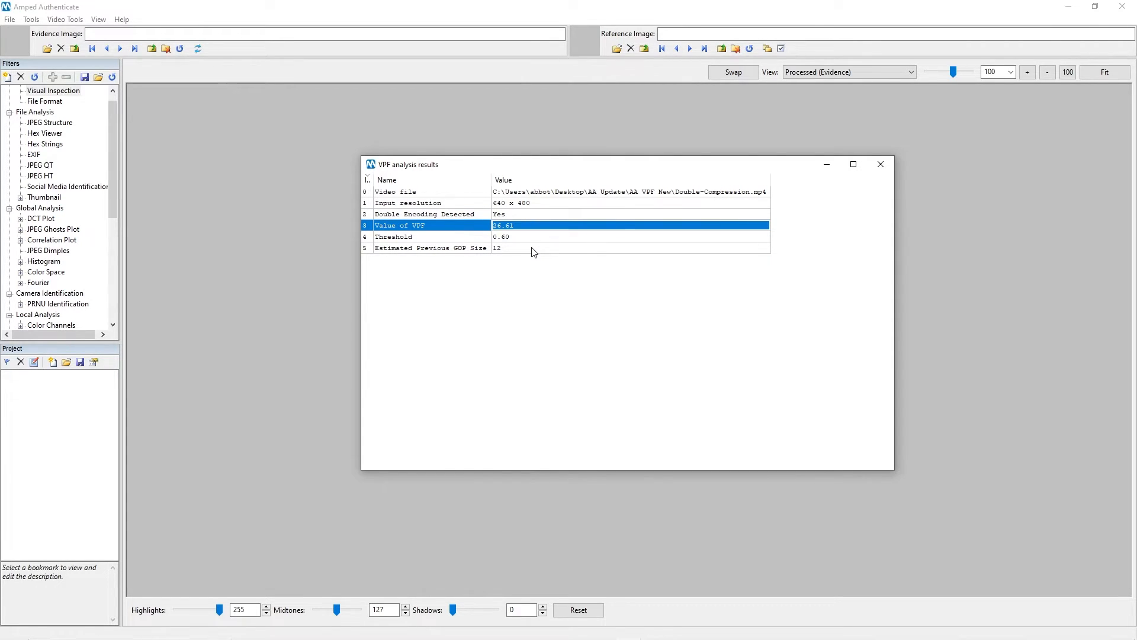
{"action": "left_click", "coordinate": [533, 250]}
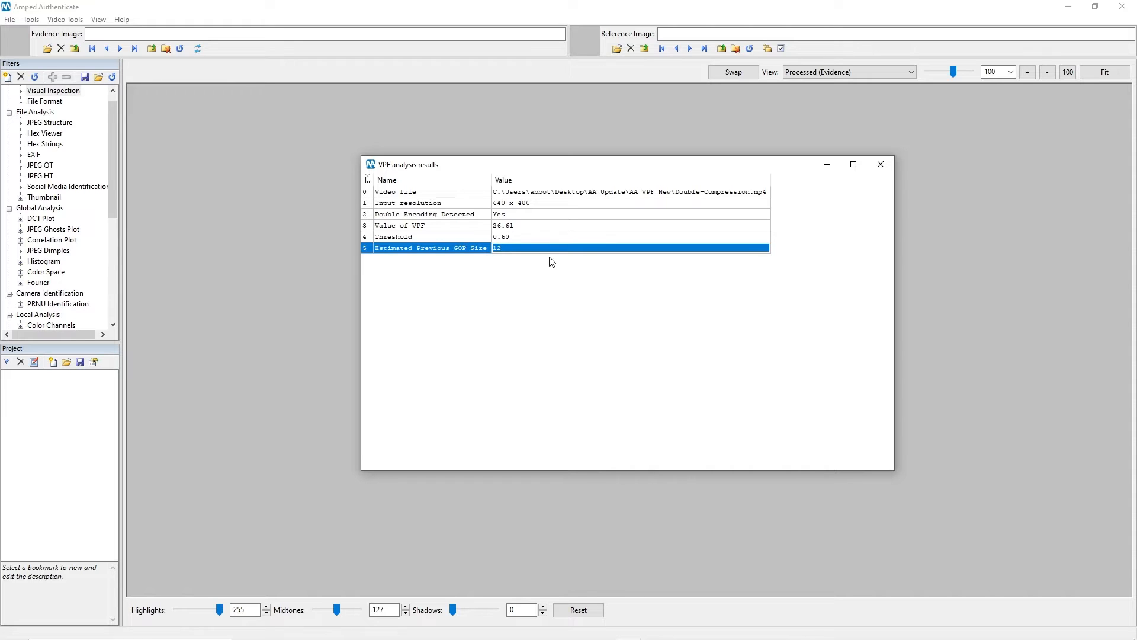
Step: Plot only the number of I macroblocks for Double-Compression.mp4, normalize the graph, and inspect its peaks up close
{"action": "left_click_drag", "start_coordinate": [493, 158], "coordinate": [668, 114]}
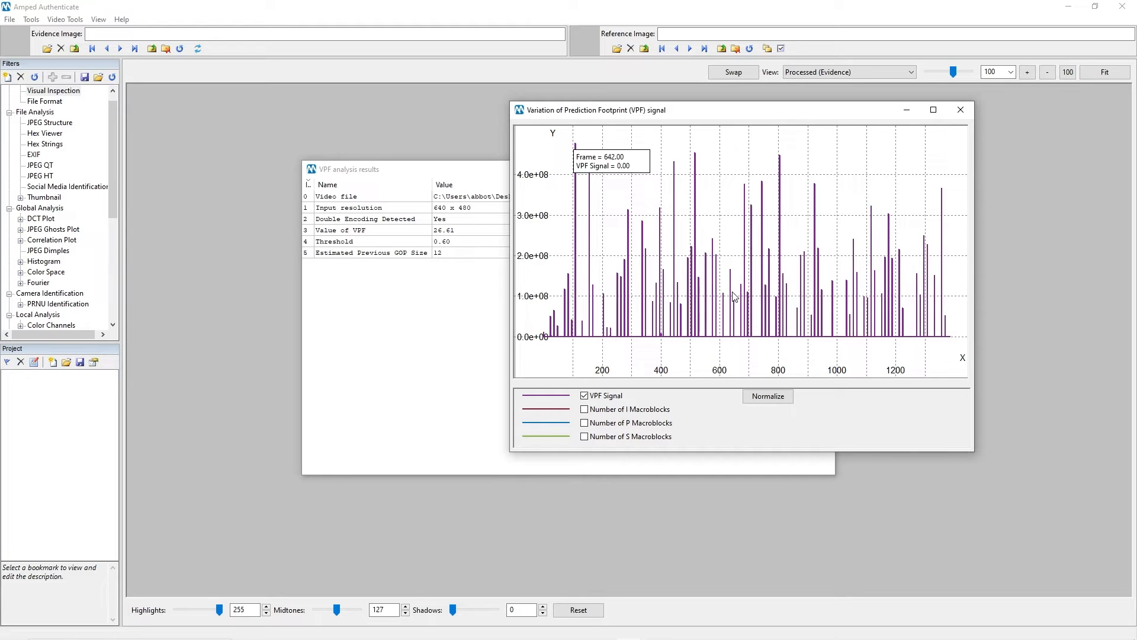
{"action": "left_click", "coordinate": [599, 399]}
{"action": "left_click", "coordinate": [604, 411]}
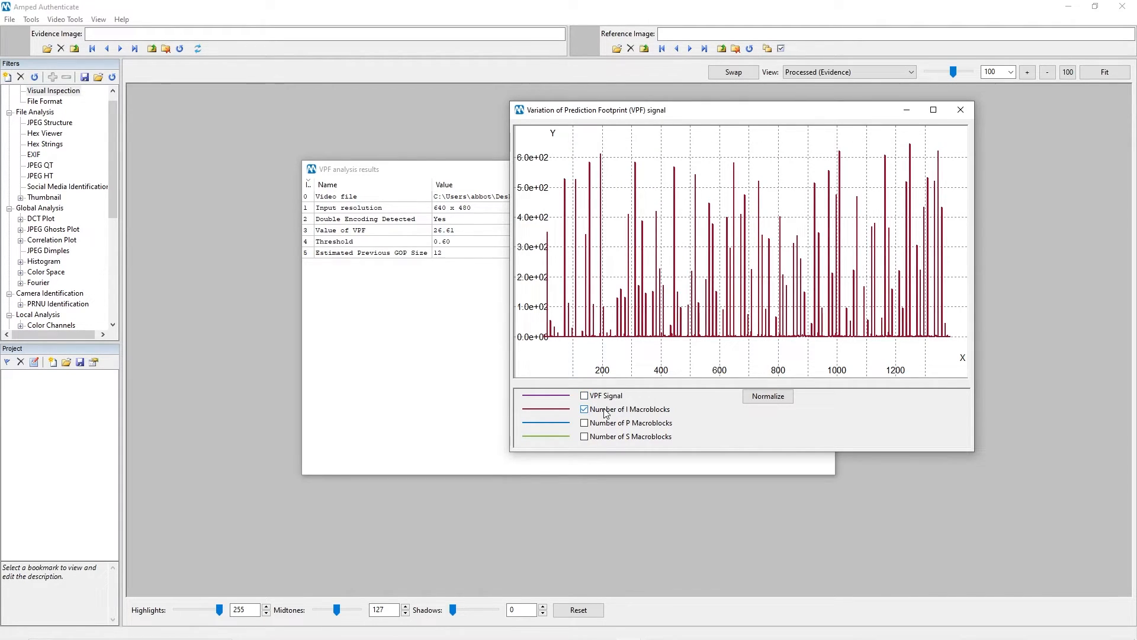
{"action": "left_click", "coordinate": [768, 396]}
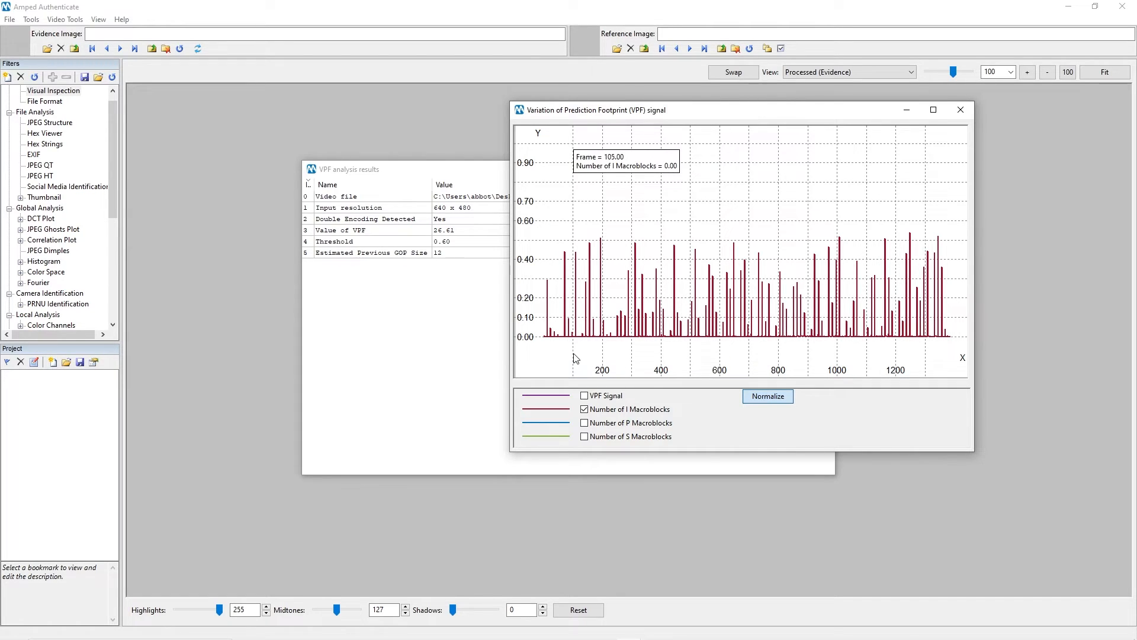
{"action": "scroll", "coordinate": [567, 342], "scroll_direction": "up", "scroll_amount": 1}
{"action": "scroll", "coordinate": [568, 342], "scroll_direction": "up", "scroll_amount": 1}
{"action": "left_click_drag", "start_coordinate": [614, 372], "coordinate": [577, 374]}
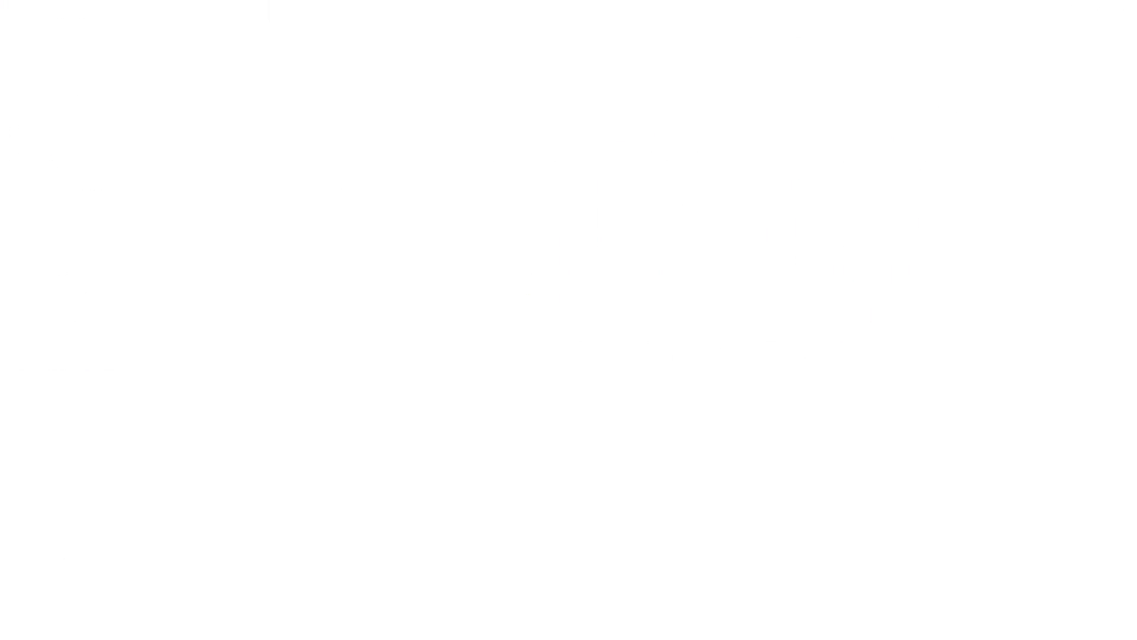
Step: Run VPF Double Encoding Detection with Single-Compression.avi as evidence and the files to process set to All Videos In Folder
{"action": "left_click", "coordinate": [65, 20]}
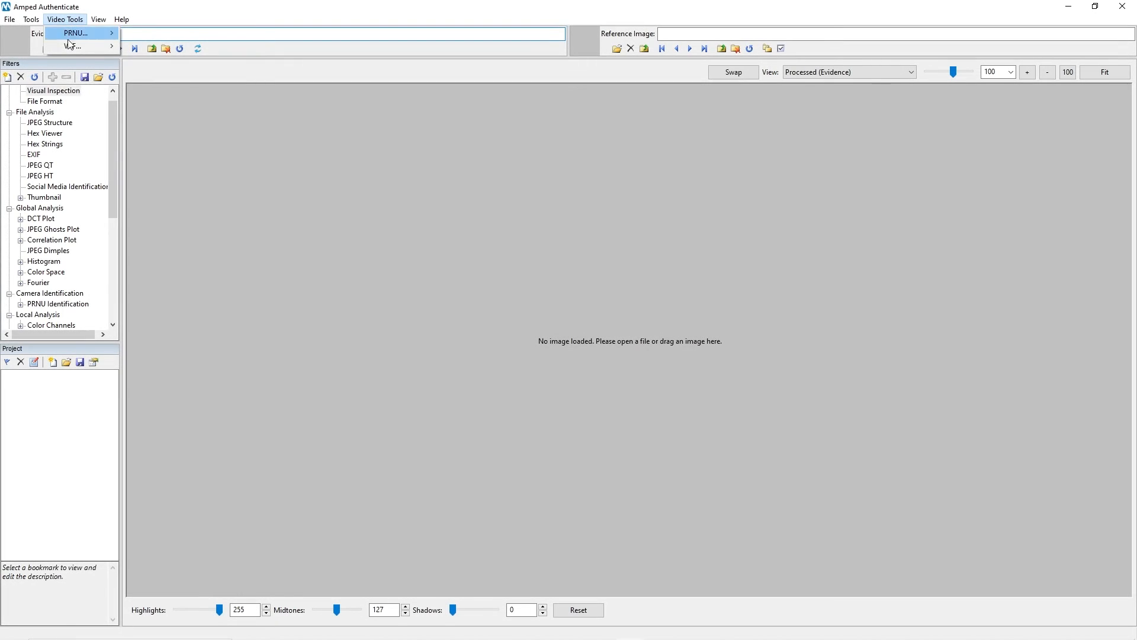
{"action": "mouse_move", "coordinate": [71, 48]}
{"action": "left_click", "coordinate": [170, 49]}
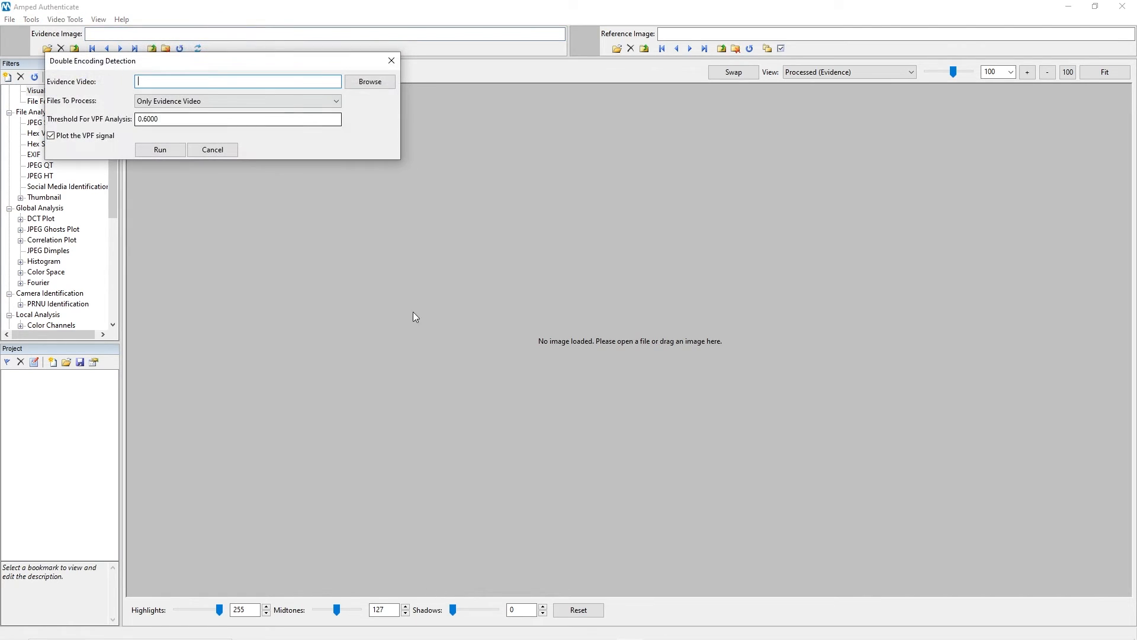
{"action": "left_click", "coordinate": [361, 83]}
{"action": "double_click", "coordinate": [382, 329]}
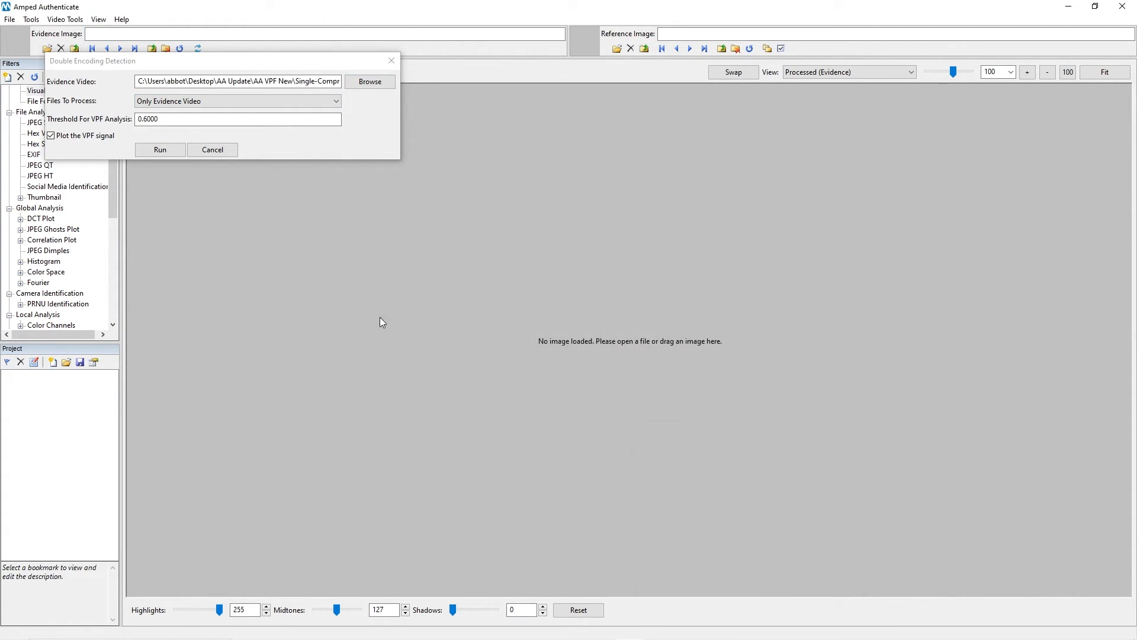
{"action": "left_click", "coordinate": [251, 101]}
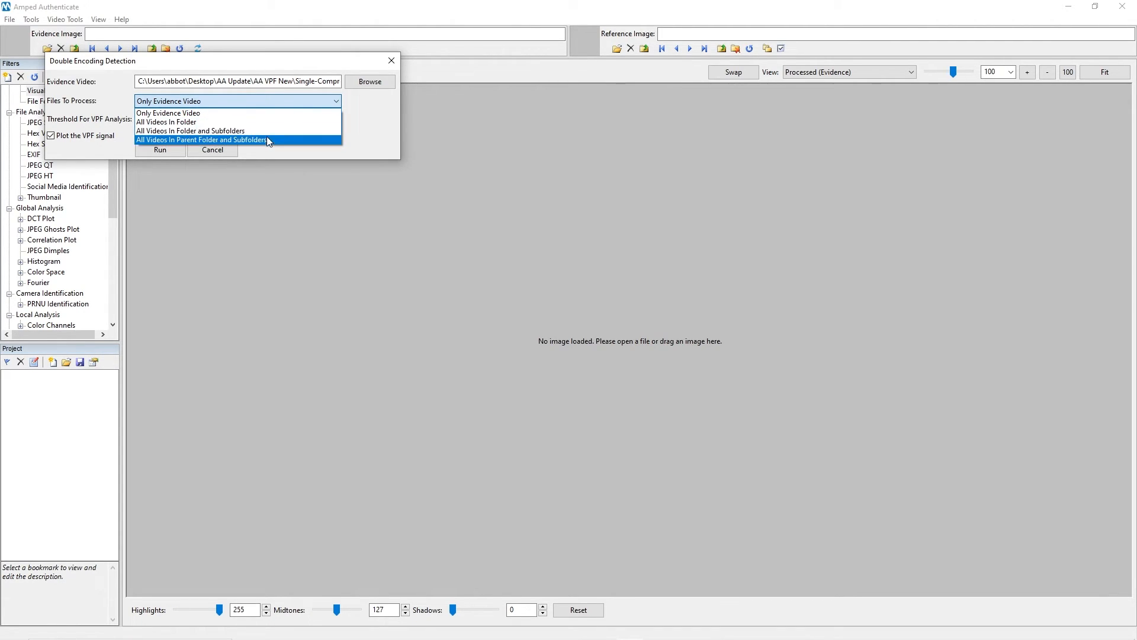
{"action": "left_click", "coordinate": [272, 122]}
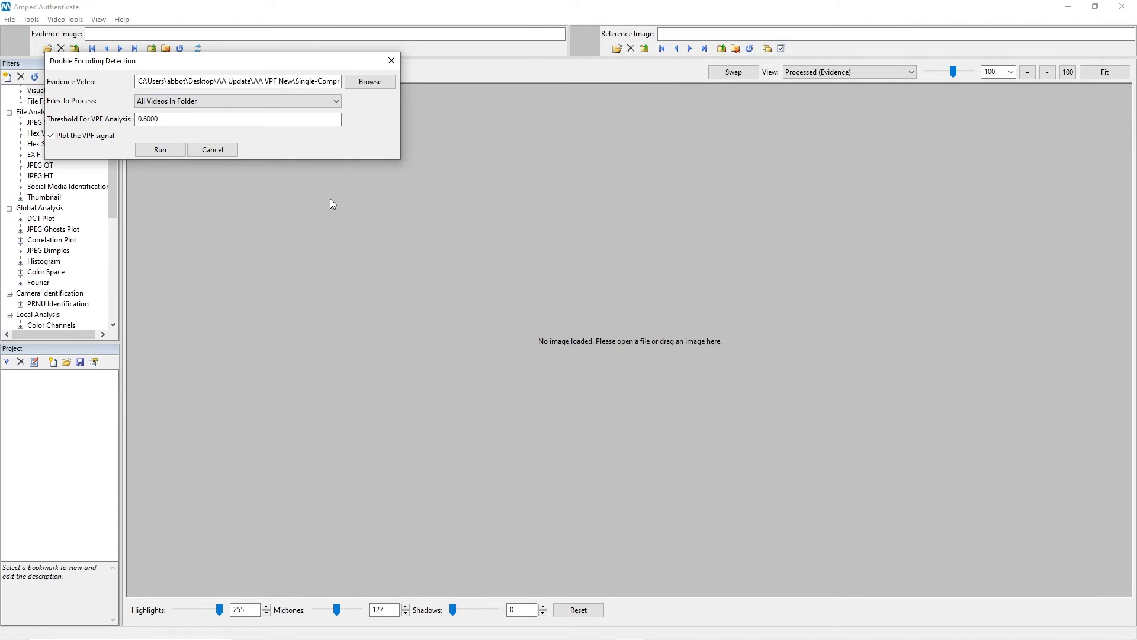
{"action": "left_click", "coordinate": [162, 151]}
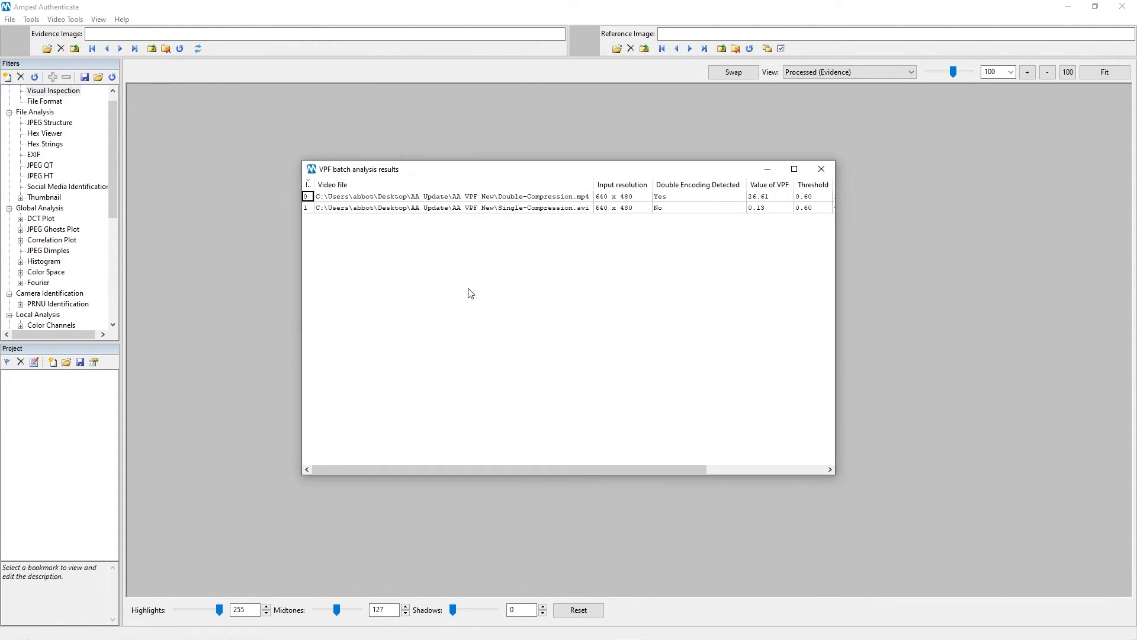
Step: Enlarge and reposition the VPF batch analysis results window to view all its columns
{"action": "left_click_drag", "start_coordinate": [695, 467], "coordinate": [630, 475]}
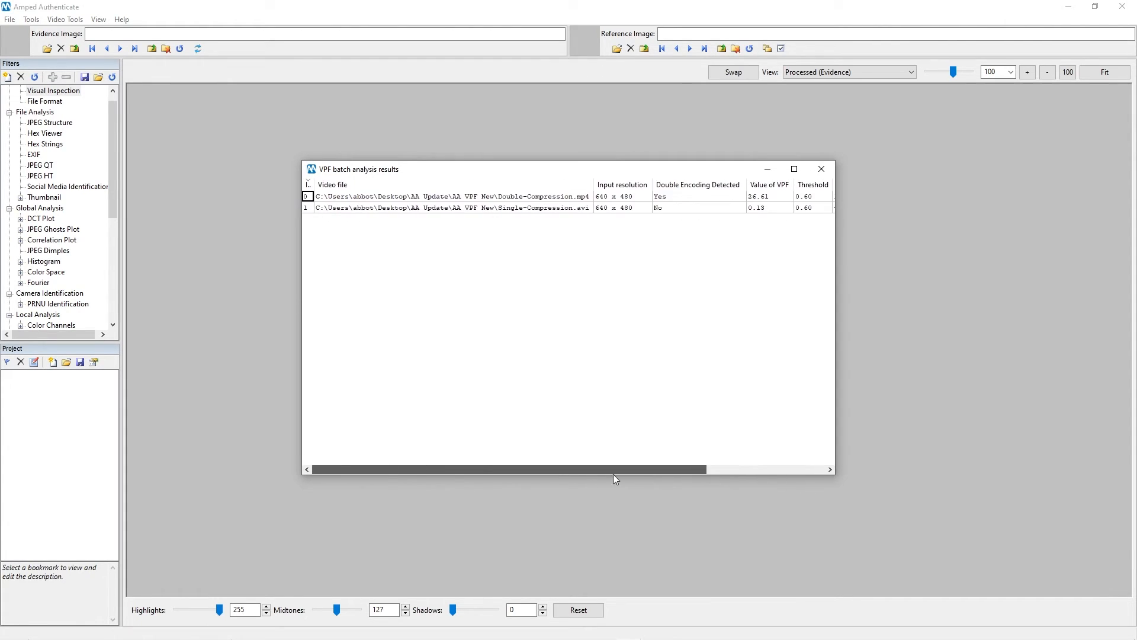
{"action": "left_click_drag", "start_coordinate": [833, 476], "coordinate": [1032, 499]}
{"action": "left_click_drag", "start_coordinate": [640, 170], "coordinate": [532, 142]}
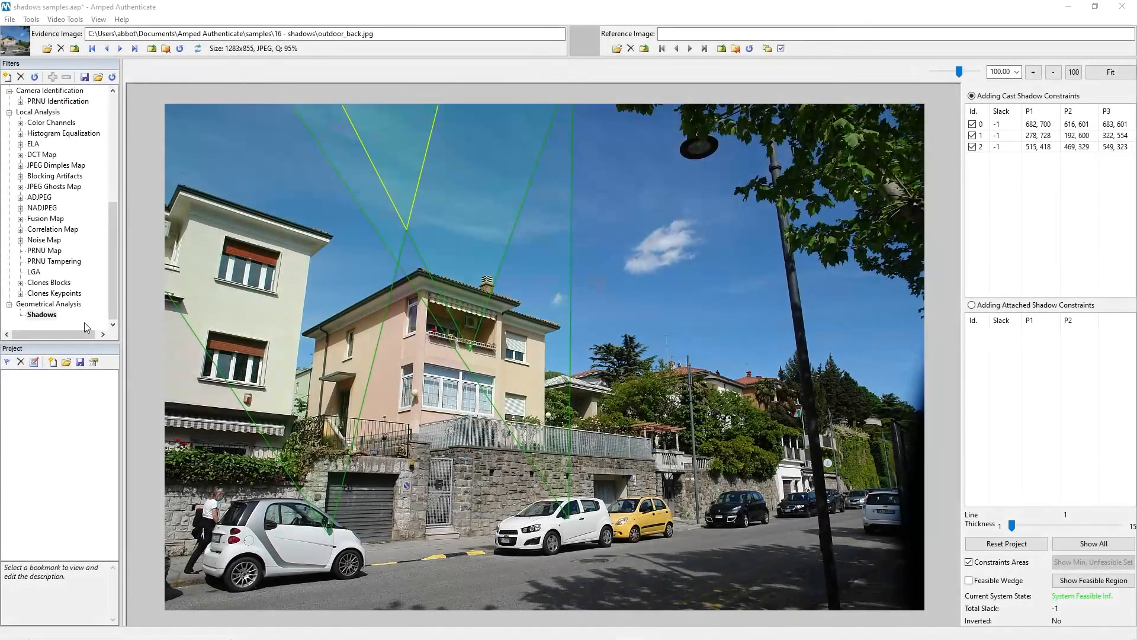
Step: Apply the Shadows filter from Geometrical Analysis to outdoor_back.jpg and set the constraint line thickness to 5
{"action": "left_click", "coordinate": [71, 304]}
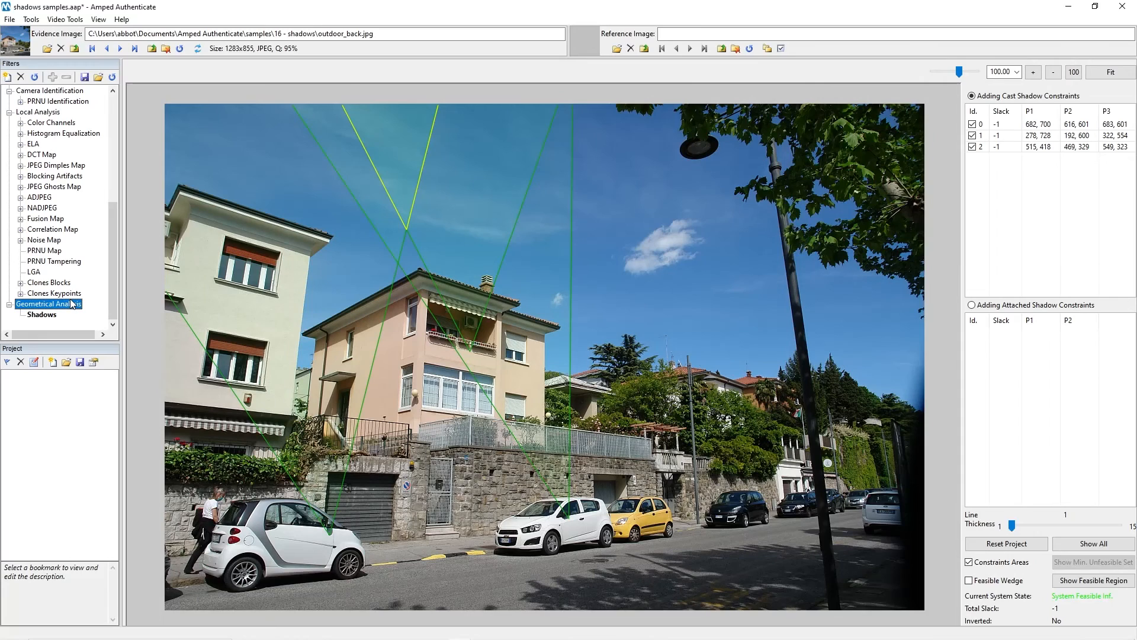
{"action": "left_click", "coordinate": [41, 314]}
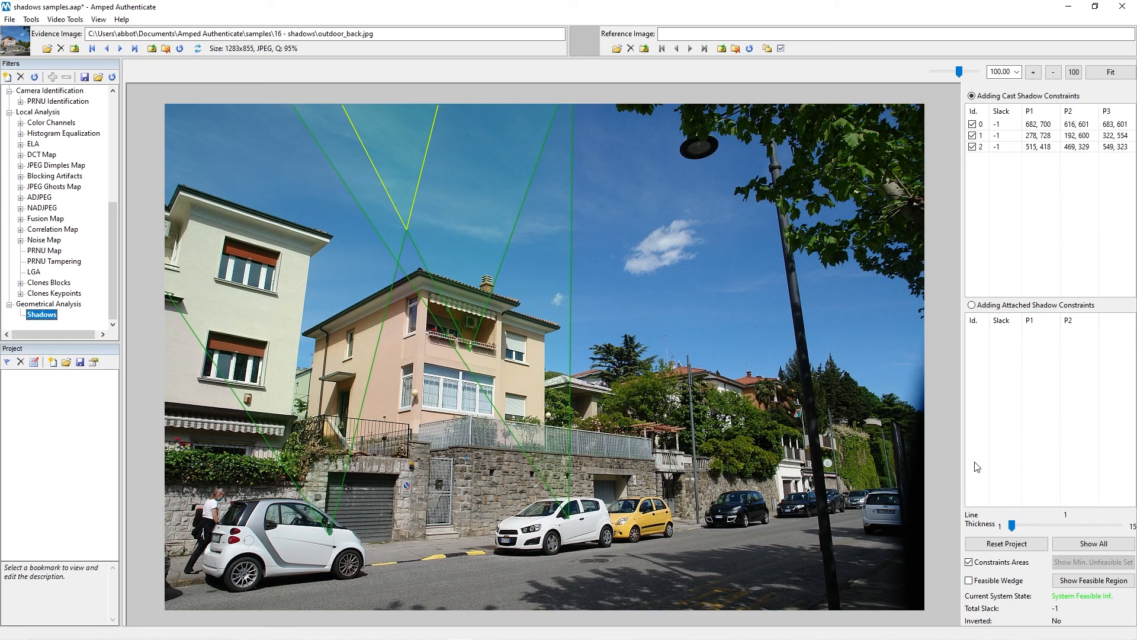
{"action": "left_click_drag", "start_coordinate": [1010, 527], "coordinate": [1041, 527]}
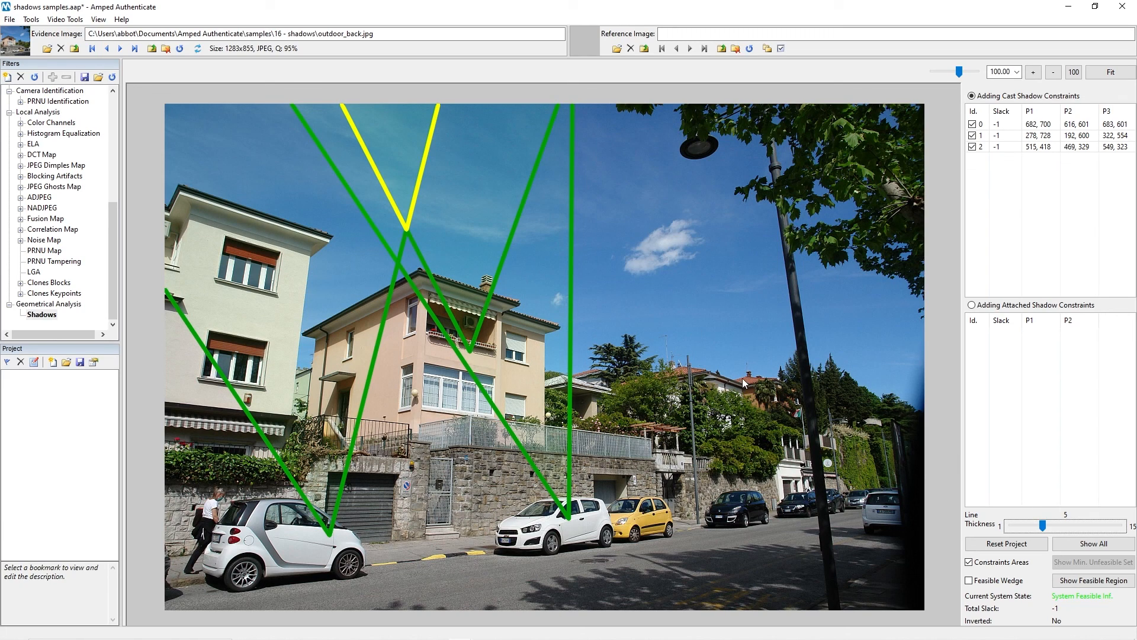